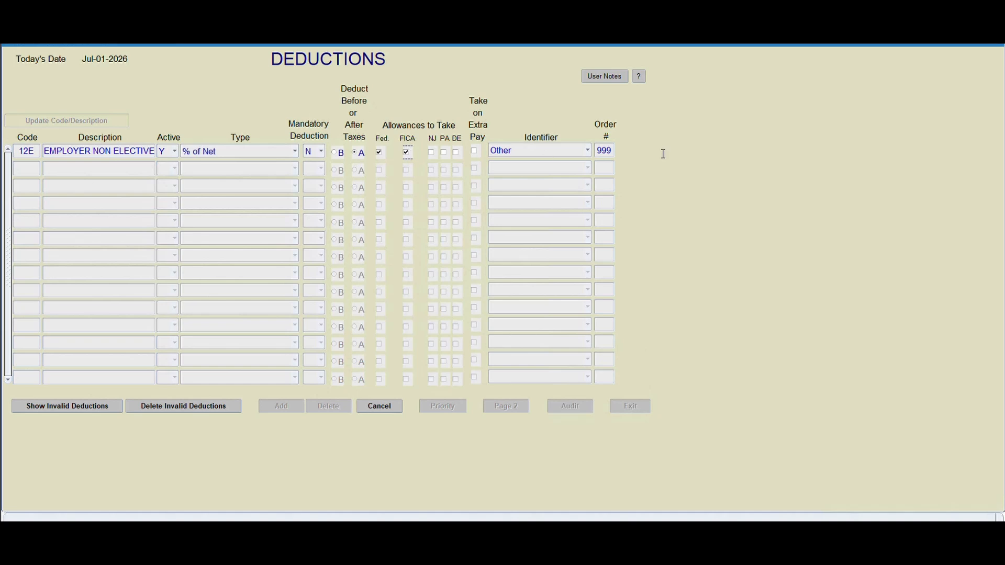
- Finish the new 12E employer non-elective deduction code and locate it in the deductions list
{"action": "key", "text": "Tab"}
{"action": "key", "text": "Tab"}
{"action": "key", "text": "Tab"}
{"action": "key", "text": "Tab"}
{"action": "key", "text": "Tab"}
{"action": "key", "text": "Tab"}
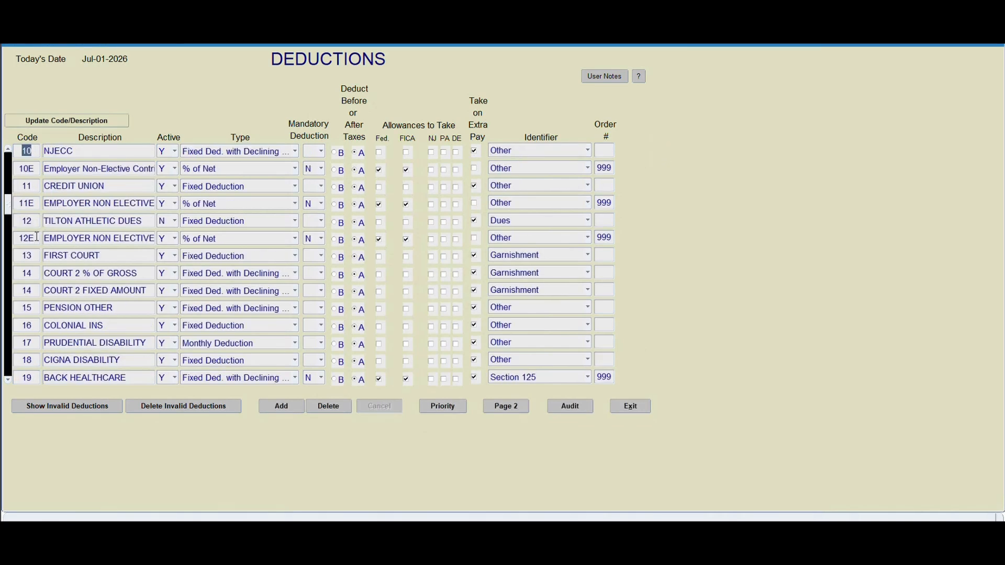
{"action": "left_click", "coordinate": [37, 237]}
- Leave the deduction and system control screens and open the payroll employee database
{"action": "left_click", "coordinate": [638, 406]}
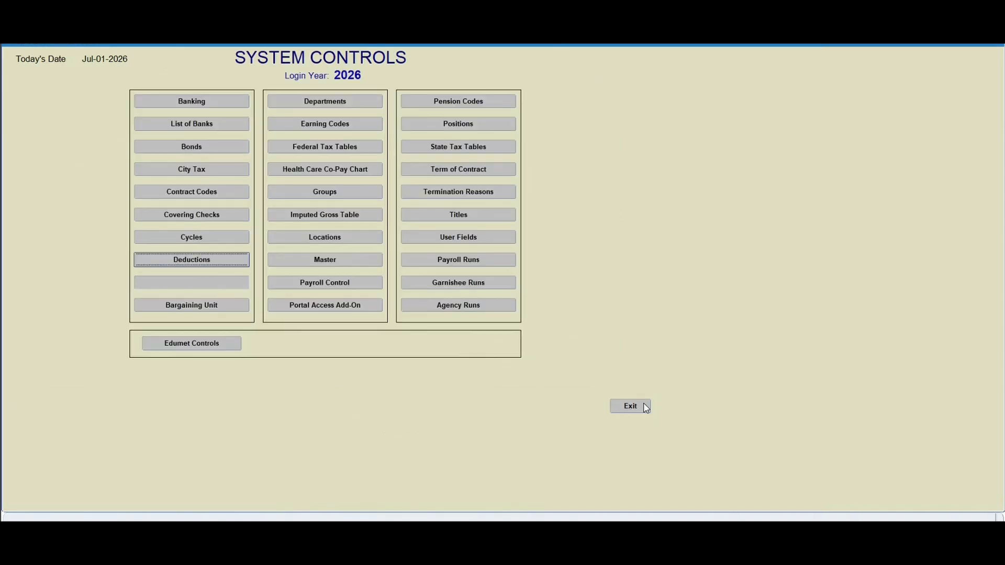
{"action": "left_click", "coordinate": [638, 406]}
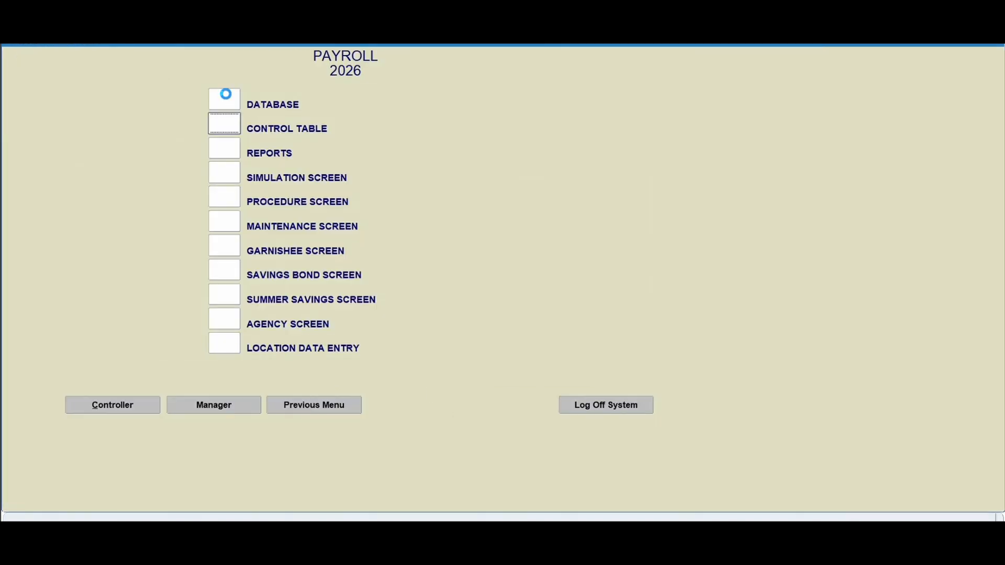
{"action": "left_click", "coordinate": [225, 95]}
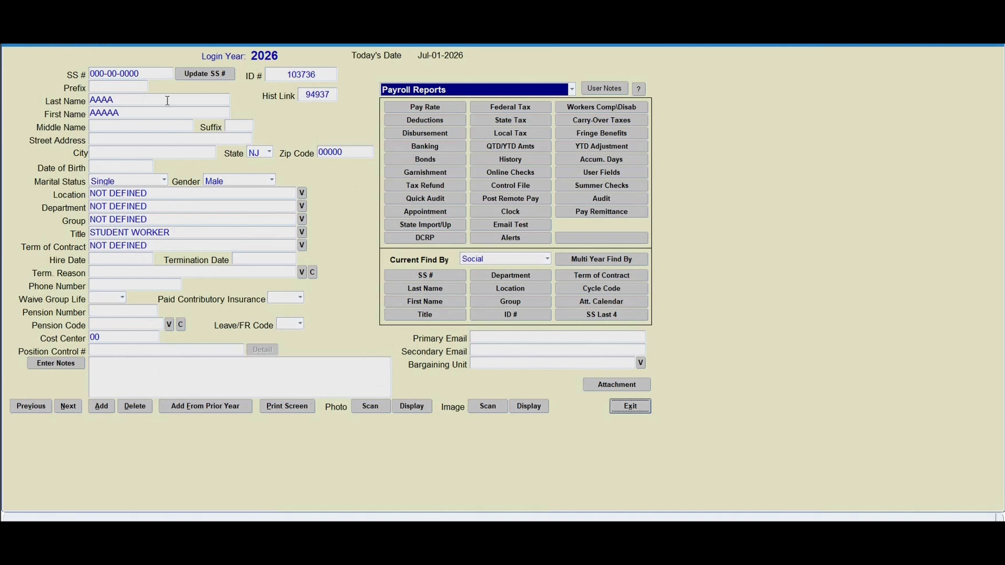
- In the employee's pay rates, set the status to Inactive and return to the employee record
{"action": "left_click", "coordinate": [417, 108]}
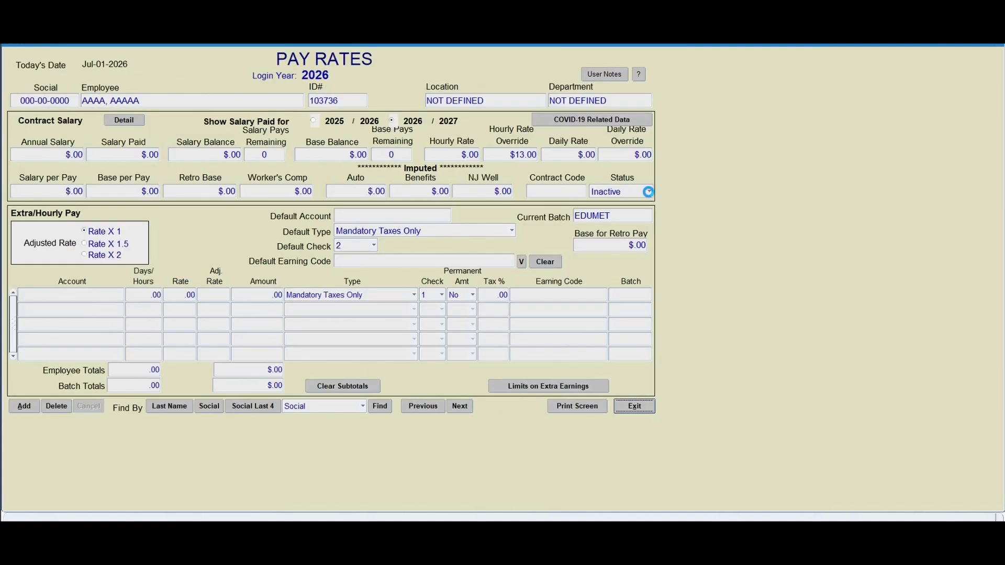
{"action": "left_click", "coordinate": [649, 193]}
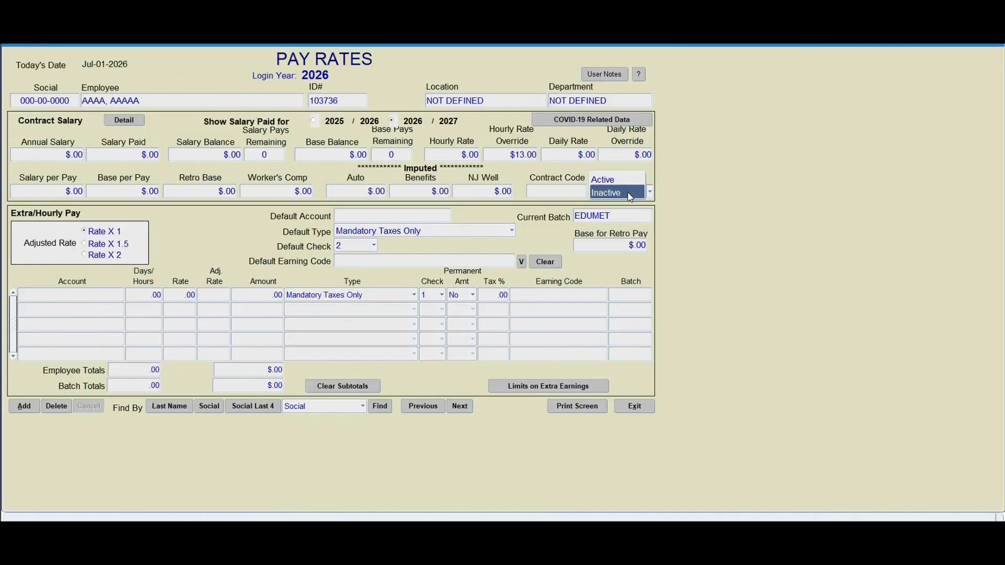
{"action": "left_click", "coordinate": [629, 194]}
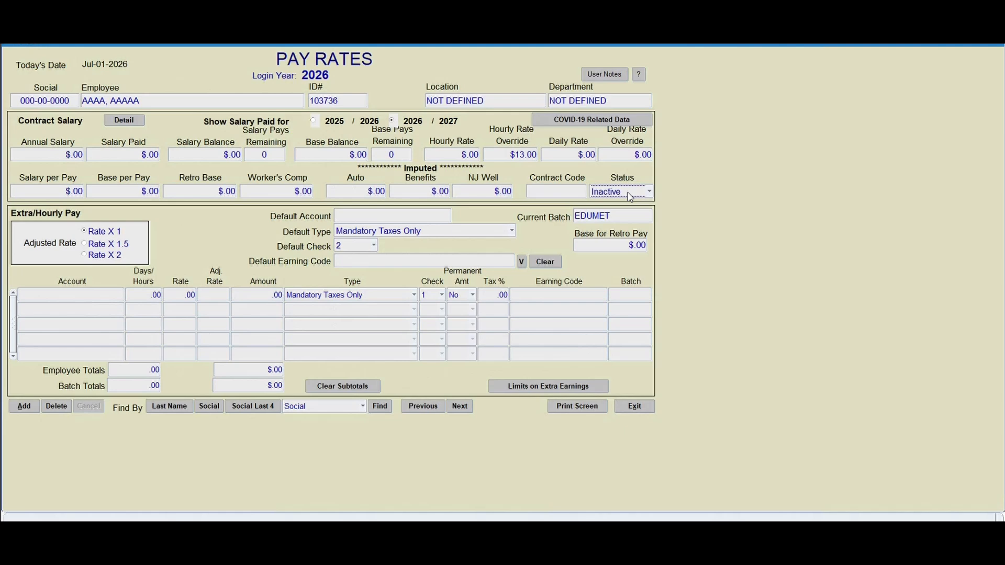
{"action": "left_click", "coordinate": [640, 407]}
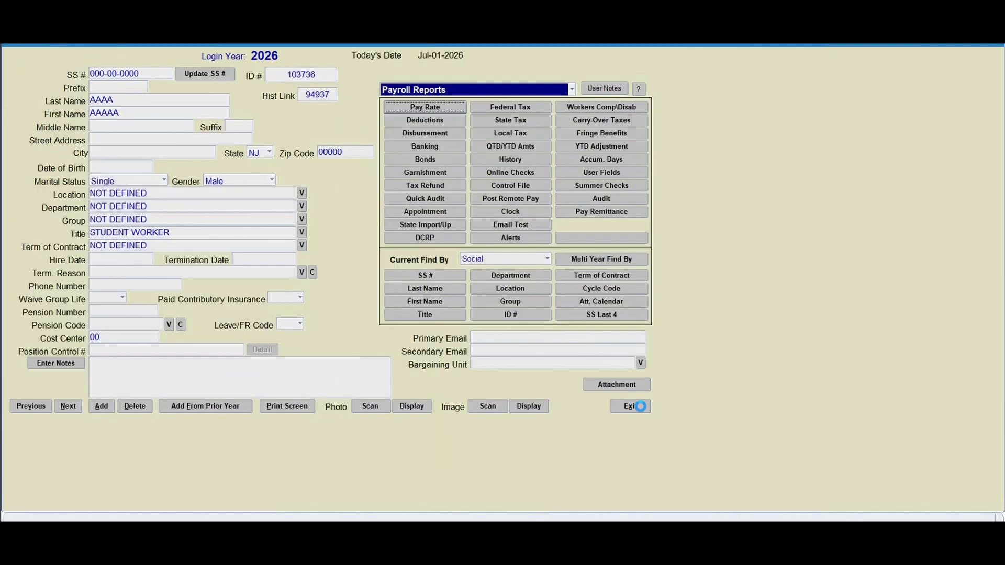
- In the employee's federal tax settings, set federal, Medicare and FICA tax statuses to Off and extra tax on extra pay to No
{"action": "left_click", "coordinate": [512, 107]}
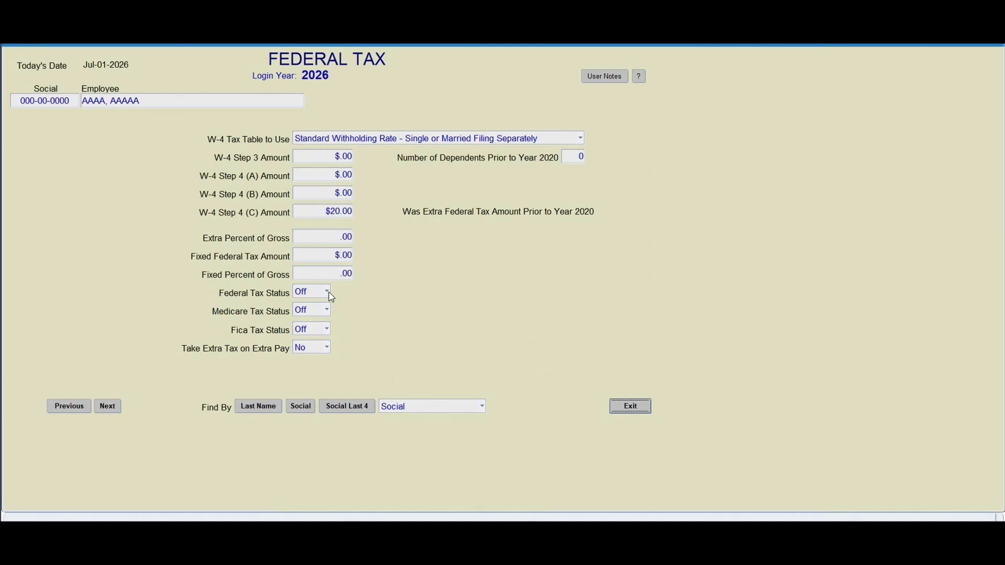
{"action": "left_click", "coordinate": [328, 292]}
{"action": "left_click", "coordinate": [305, 292]}
{"action": "left_click", "coordinate": [328, 311]}
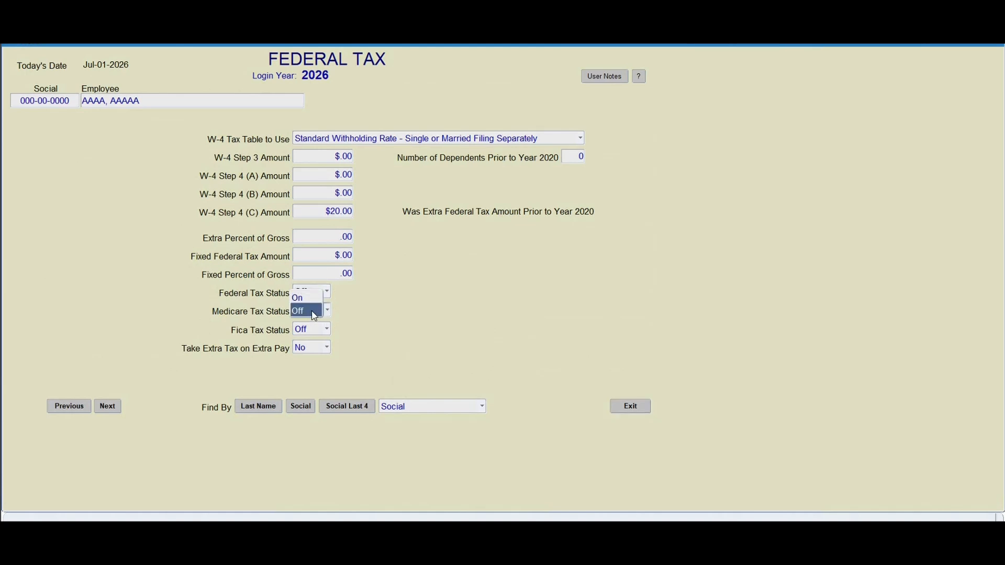
{"action": "left_click", "coordinate": [313, 312]}
{"action": "left_click", "coordinate": [328, 329]}
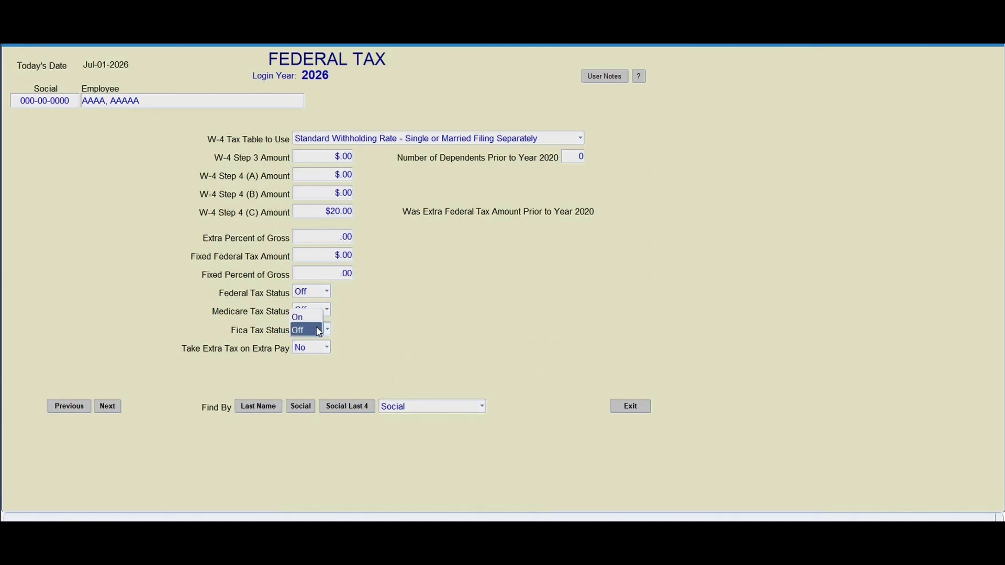
{"action": "left_click", "coordinate": [315, 328]}
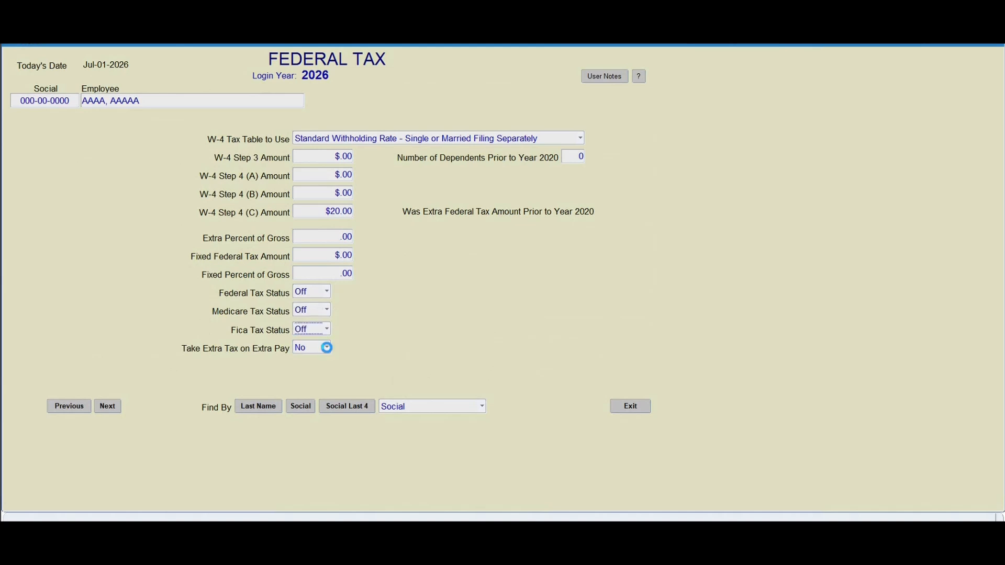
{"action": "left_click", "coordinate": [328, 347]}
{"action": "left_click", "coordinate": [315, 348]}
{"action": "left_click", "coordinate": [630, 407]}
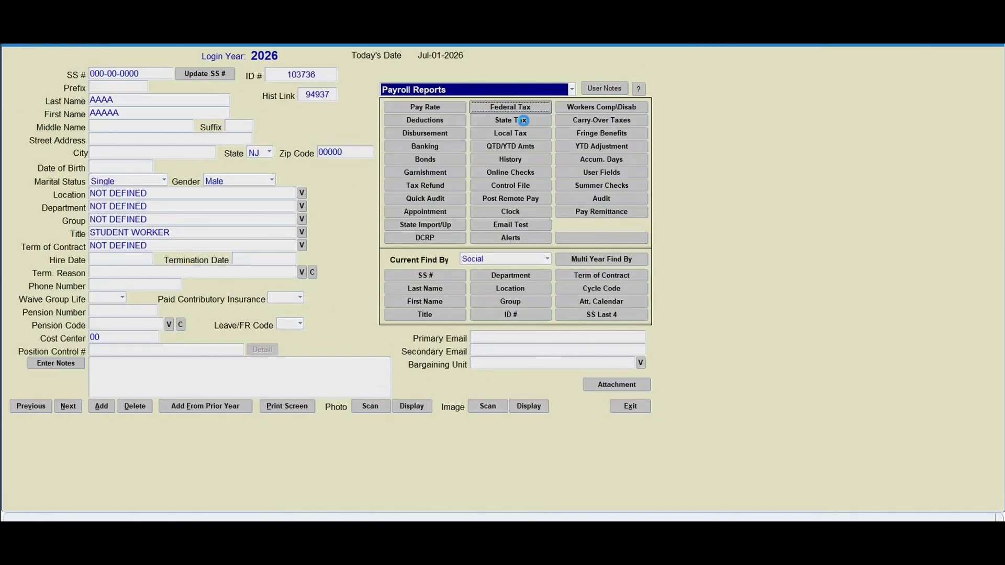
- In the employee's state tax settings, set the SUI tax status to Off and return to the employee record
{"action": "left_click", "coordinate": [523, 121]}
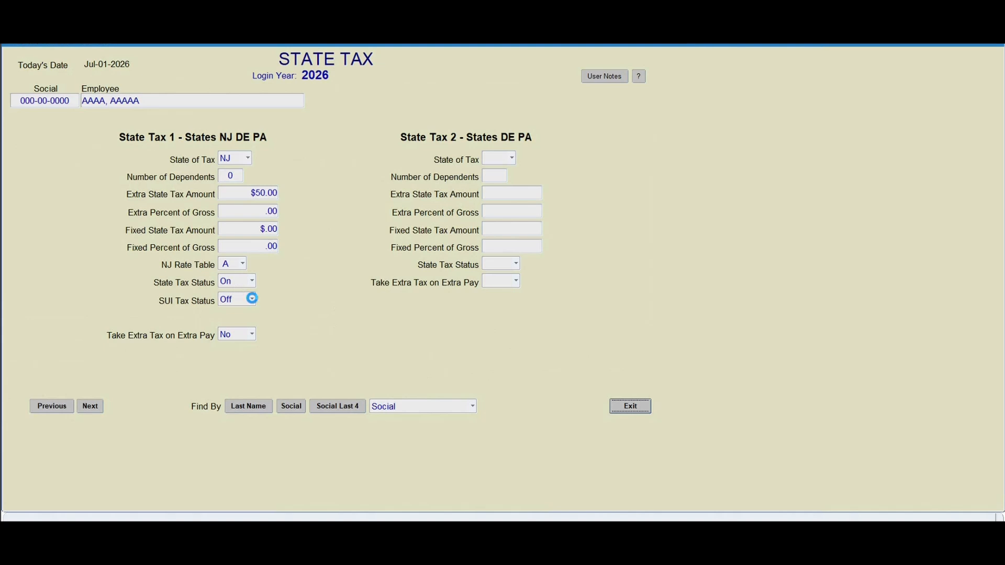
{"action": "left_click", "coordinate": [252, 299]}
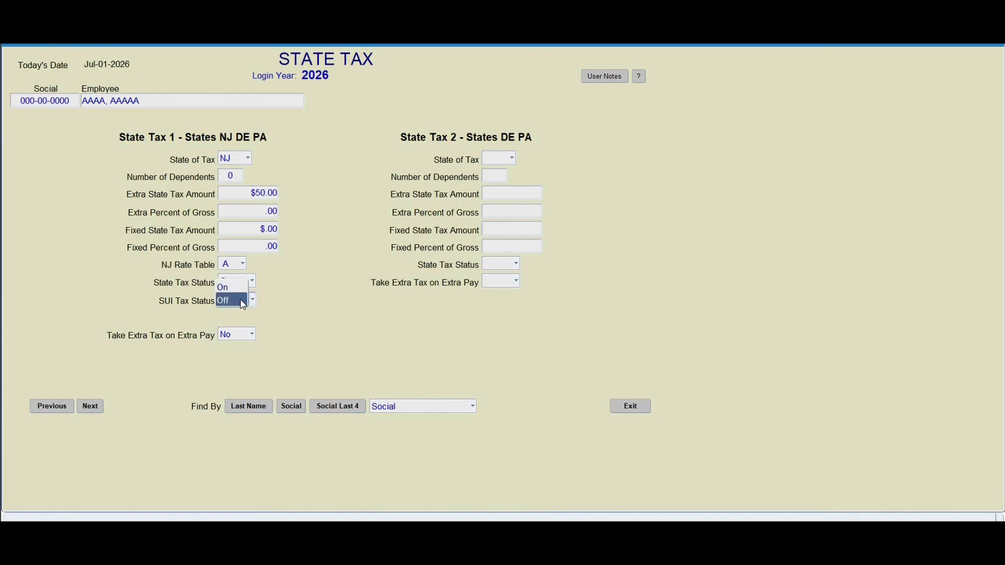
{"action": "left_click", "coordinate": [242, 301]}
{"action": "left_click", "coordinate": [639, 406]}
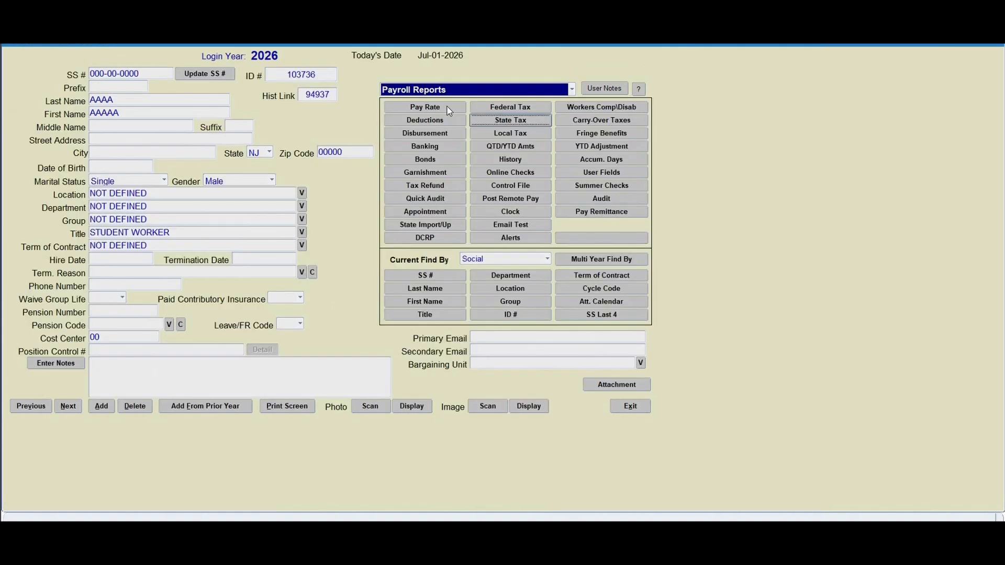
- Add an extra pay line in the pay rates, searching accounts with 11% and choosing ATTENDANCE-SAL/ACHS
{"action": "left_click", "coordinate": [441, 108]}
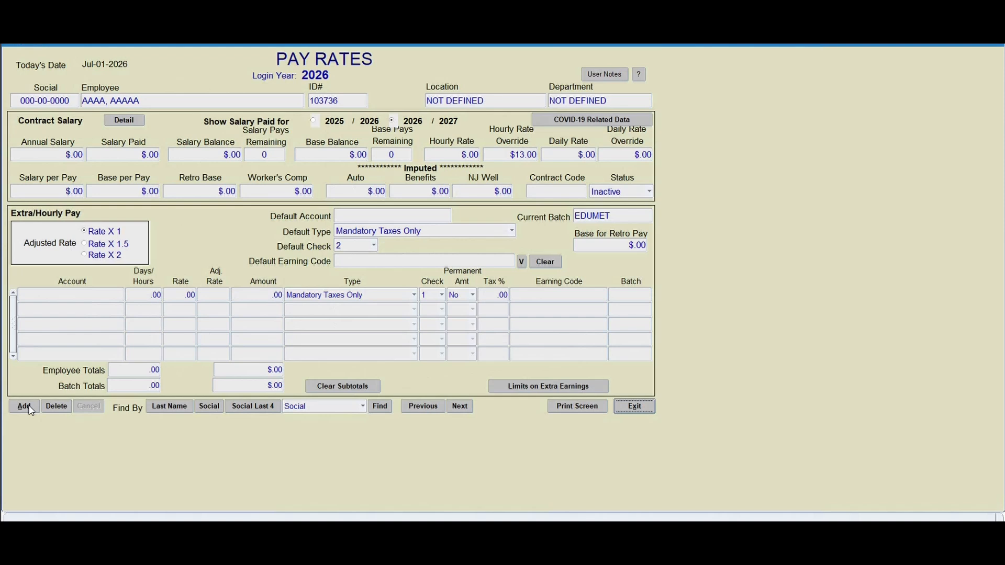
{"action": "left_click", "coordinate": [28, 407]}
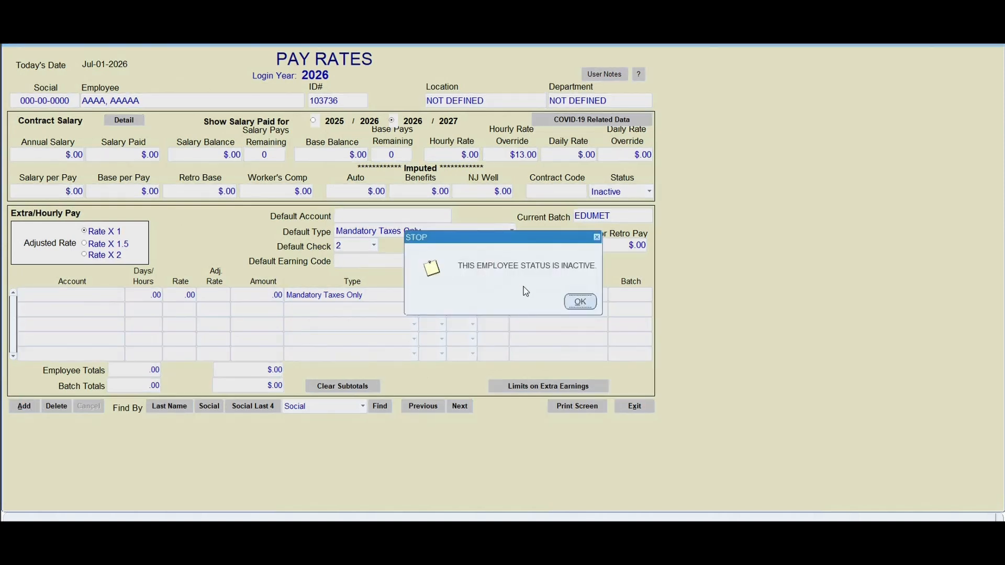
{"action": "left_click", "coordinate": [580, 303]}
{"action": "type", "text": "11%"}
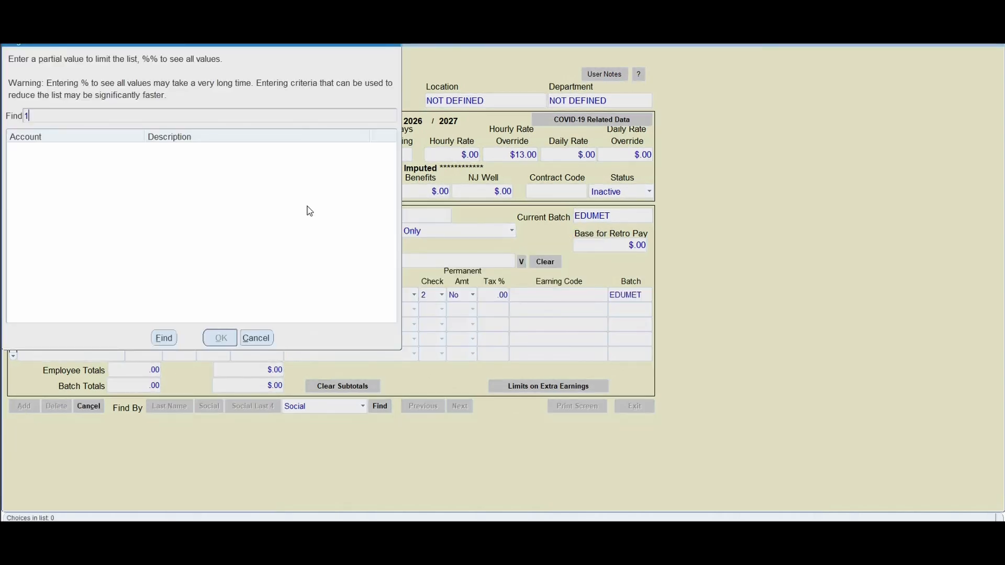
{"action": "left_click", "coordinate": [164, 338]}
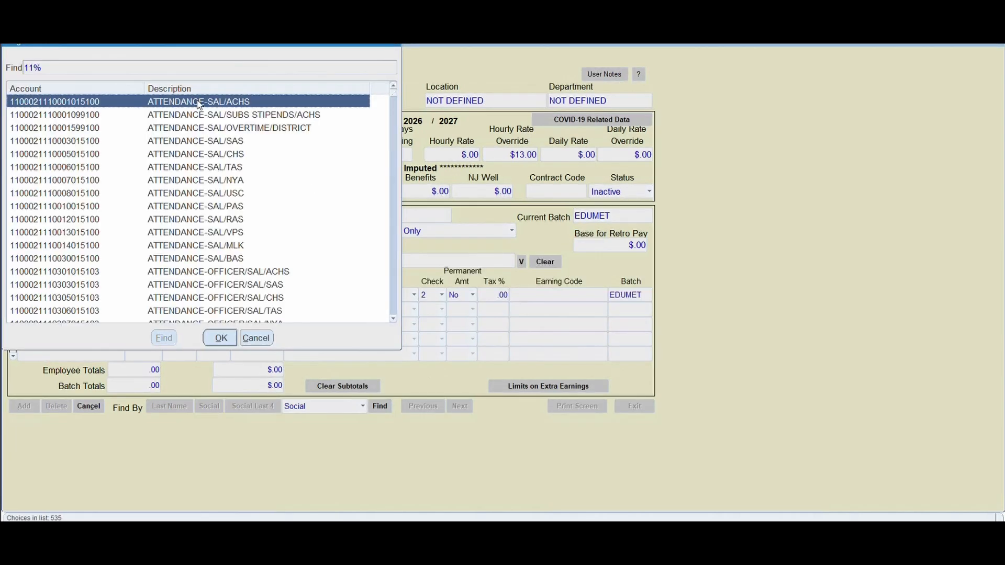
{"action": "left_click", "coordinate": [220, 338]}
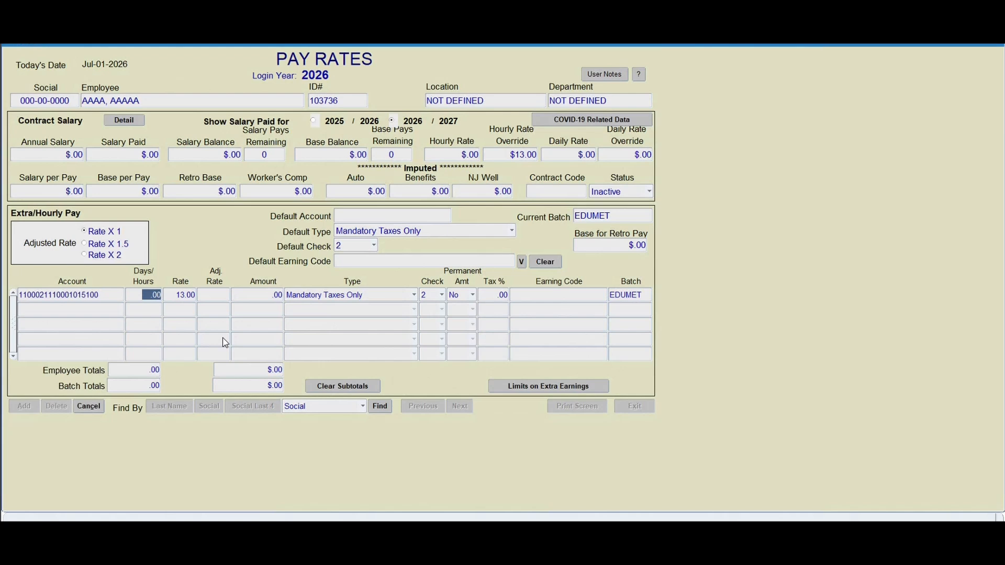
- Set the extra pay line's amount to 50,000.00 and its type to All Deductions
{"action": "key", "text": "Tab"}
{"action": "key", "text": "Tab"}
{"action": "type", "text": "50000.00"}
{"action": "left_click", "coordinate": [414, 295]}
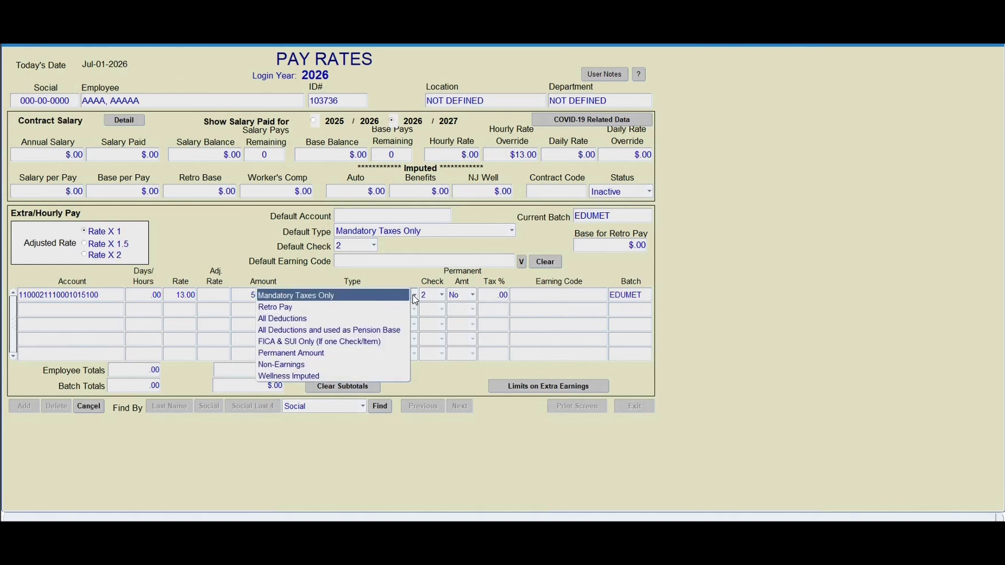
{"action": "left_click", "coordinate": [365, 327]}
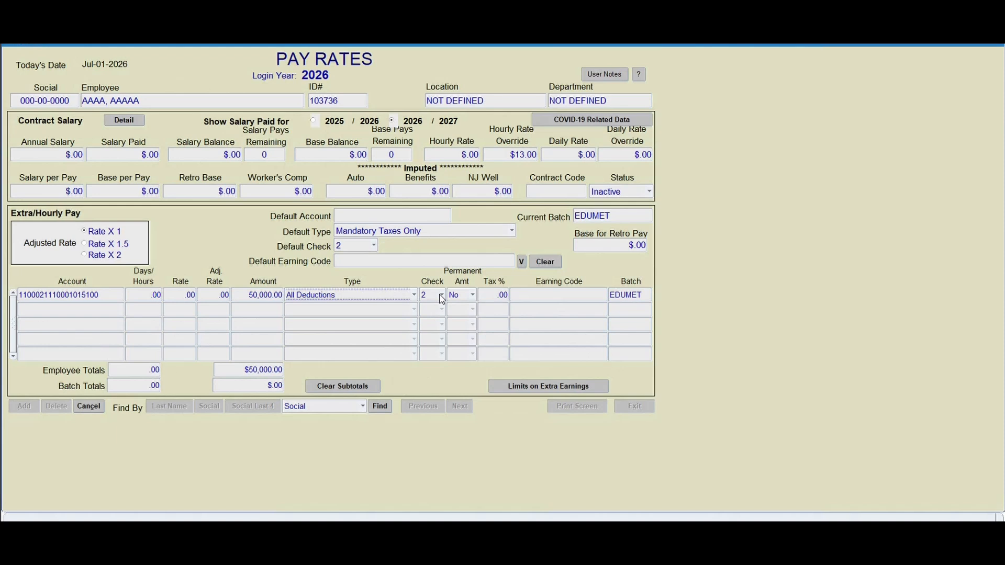
- Assign the COACH STIPEND earning code to the extra pay line and leave the pay rates
{"action": "left_click", "coordinate": [561, 296]}
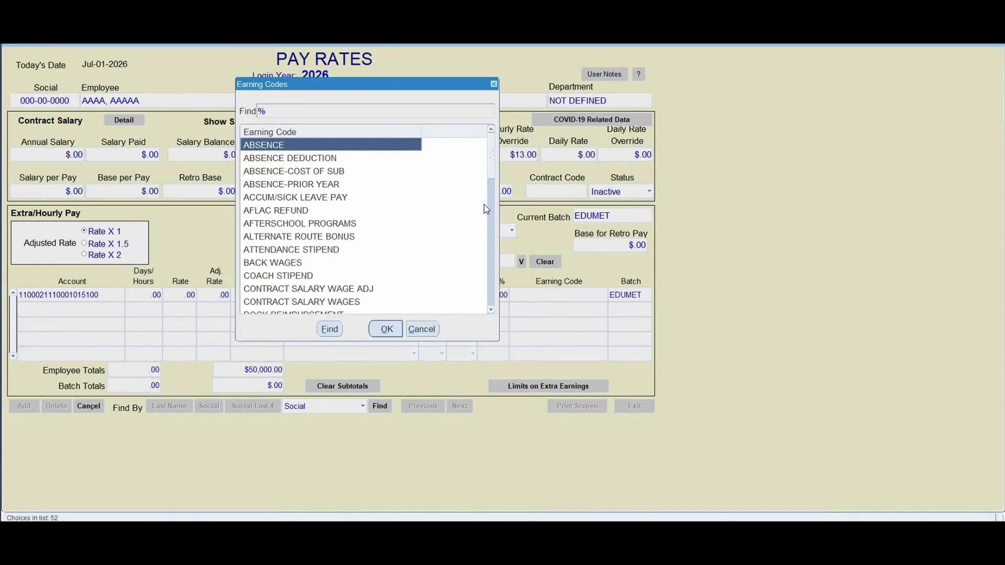
{"action": "scroll", "coordinate": [490, 207], "scroll_direction": "down", "scroll_amount": 3}
{"action": "left_click", "coordinate": [309, 146]}
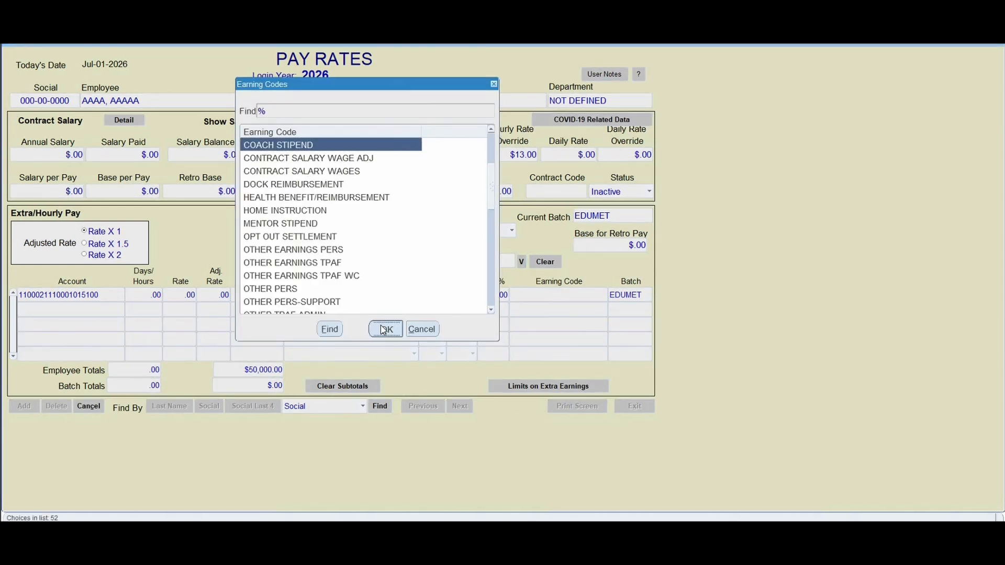
{"action": "left_click", "coordinate": [385, 329]}
{"action": "left_click", "coordinate": [641, 406]}
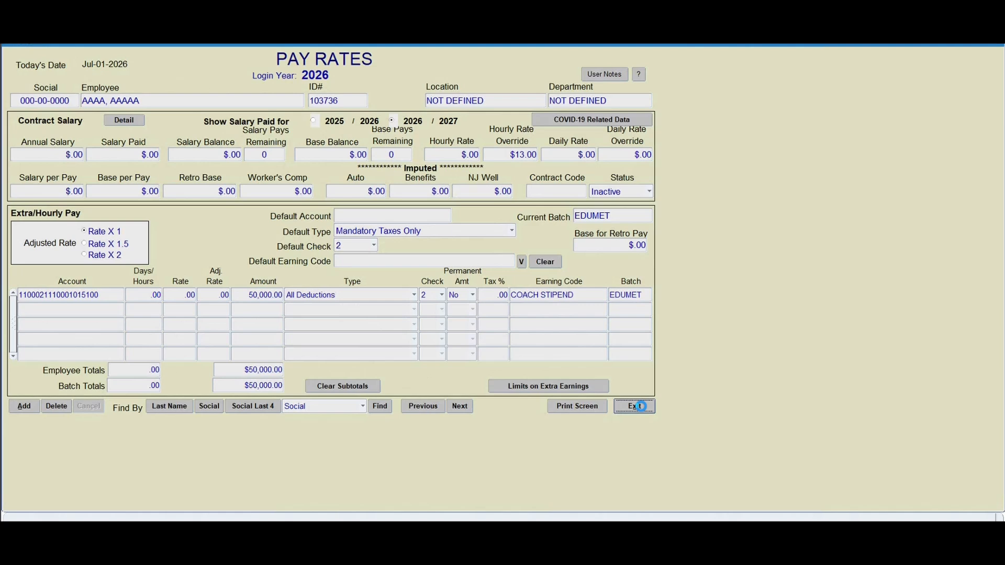
- Add the 12E employer non-elective contribution at 100 percent to the employee's deductions, then return to the employee record
{"action": "left_click", "coordinate": [415, 117]}
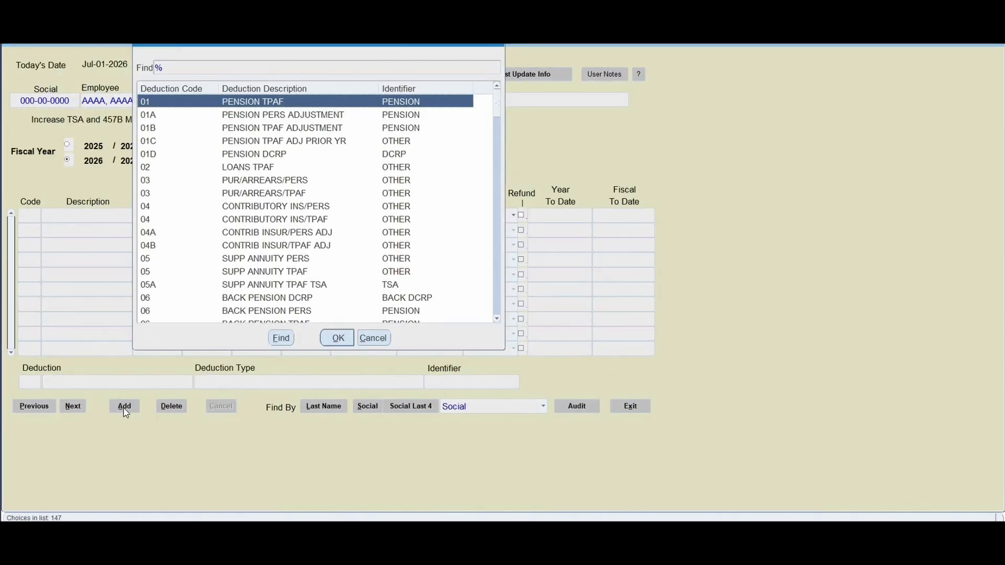
{"action": "left_click_drag", "start_coordinate": [494, 121], "coordinate": [492, 145]}
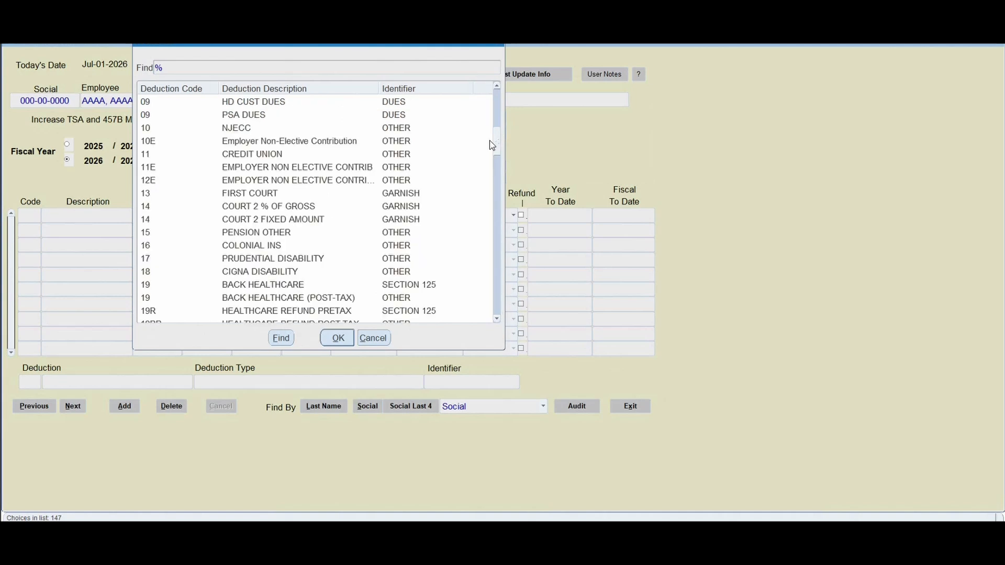
{"action": "left_click", "coordinate": [161, 181]}
{"action": "left_click", "coordinate": [337, 338]}
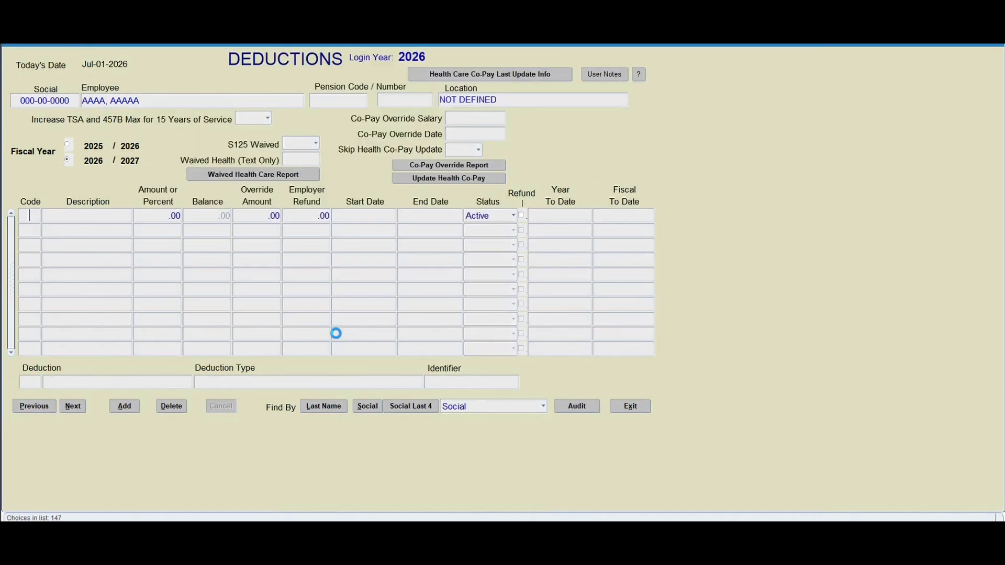
{"action": "type", "text": "100"}
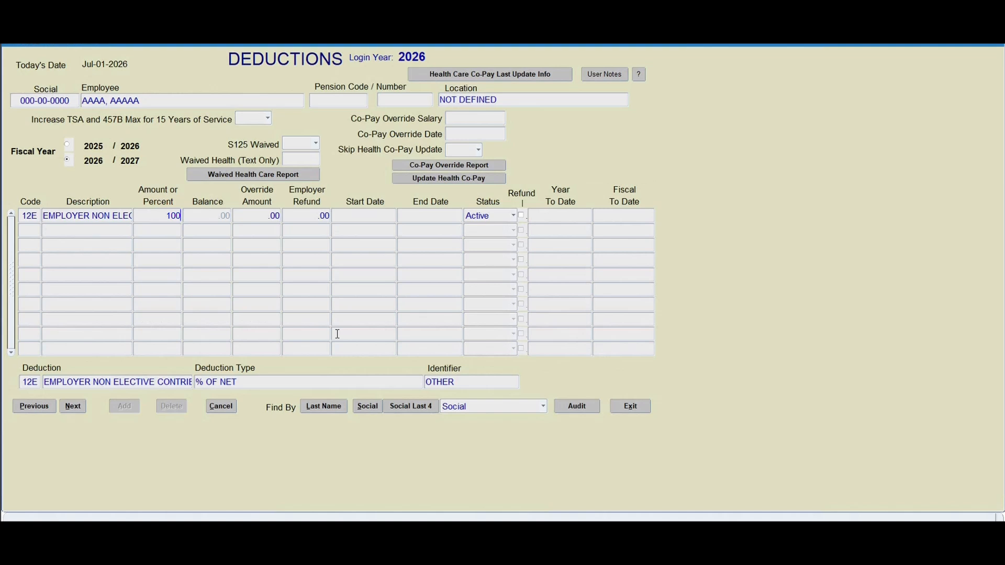
{"action": "key", "text": "Tab"}
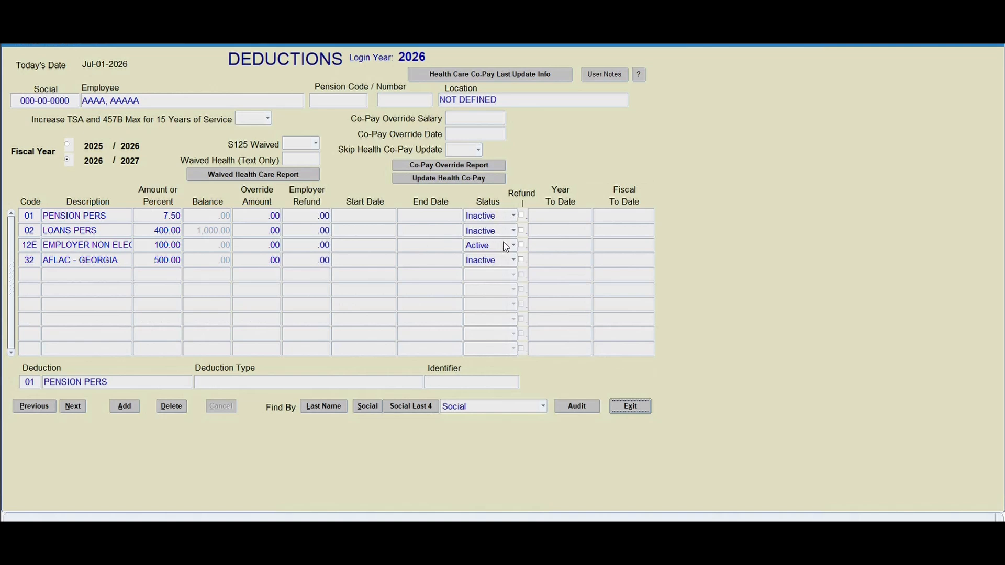
{"action": "left_click", "coordinate": [626, 406]}
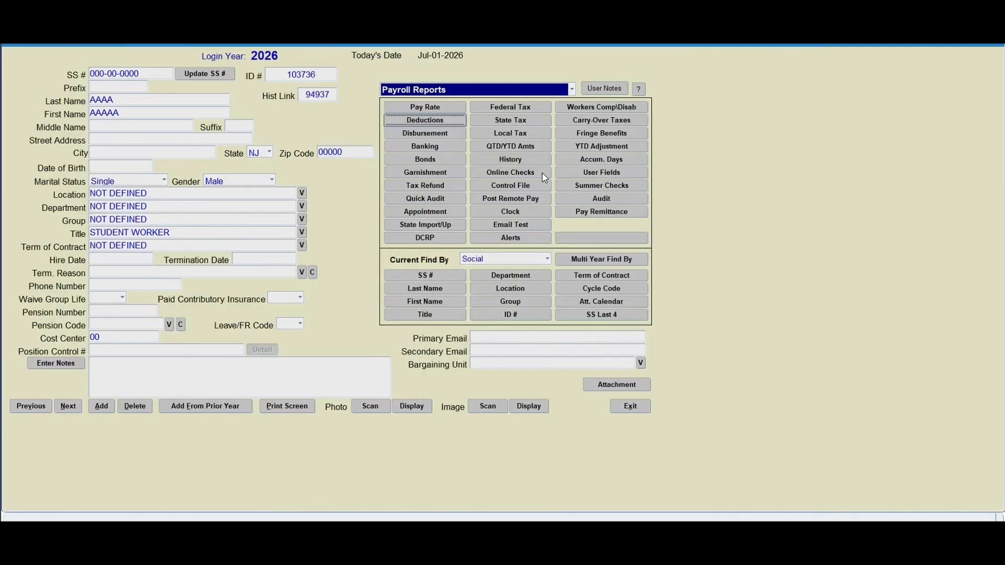
- Preview an online Extra Pay Check with banking included, and review its taxes and employer non-elective deduction
{"action": "left_click", "coordinate": [542, 172]}
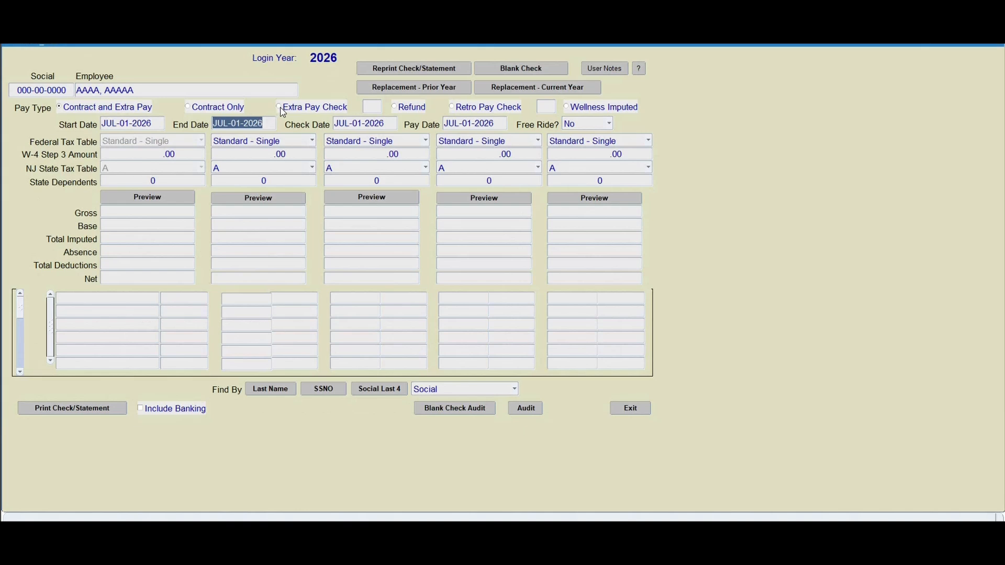
{"action": "left_click", "coordinate": [280, 109]}
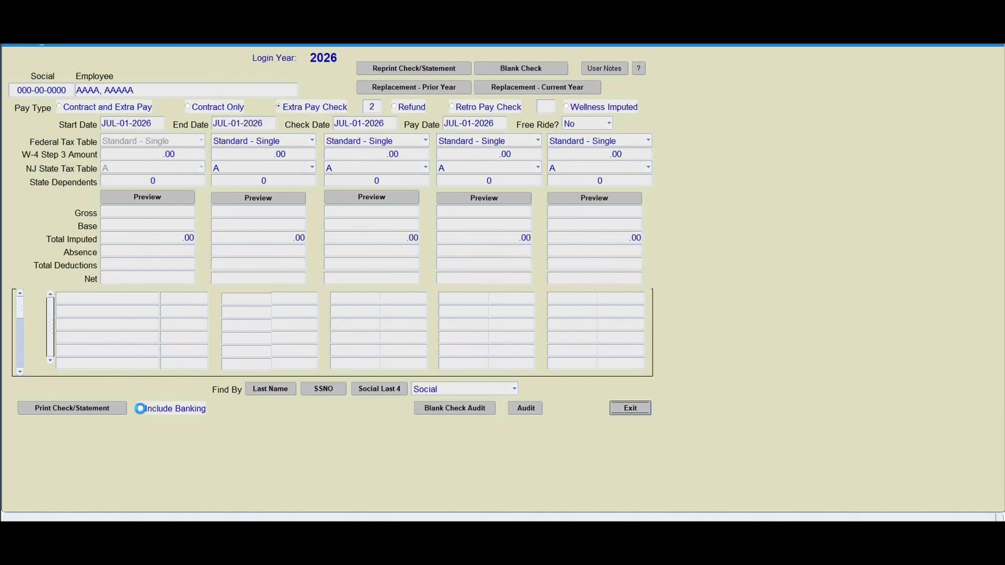
{"action": "left_click", "coordinate": [141, 409]}
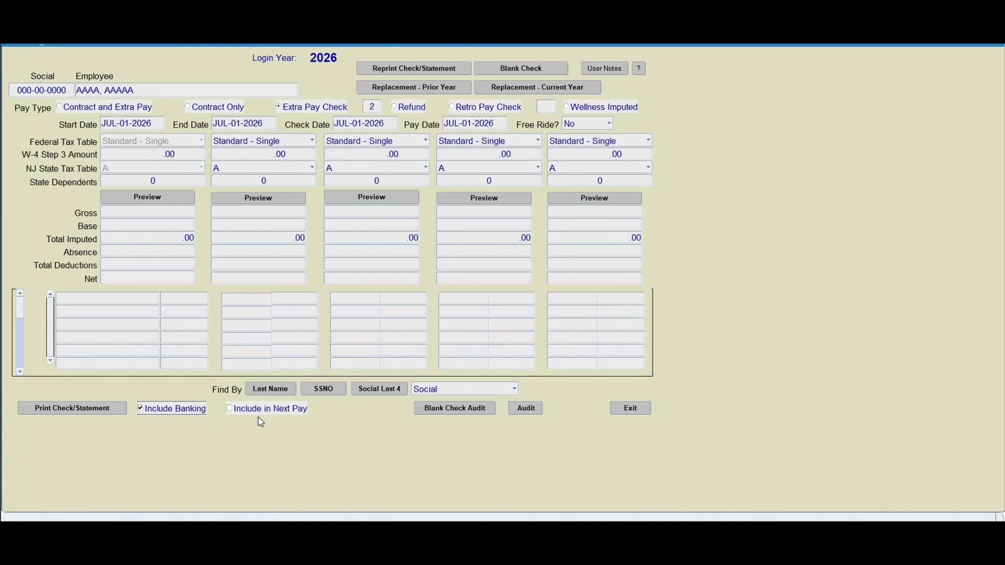
{"action": "left_click", "coordinate": [179, 198]}
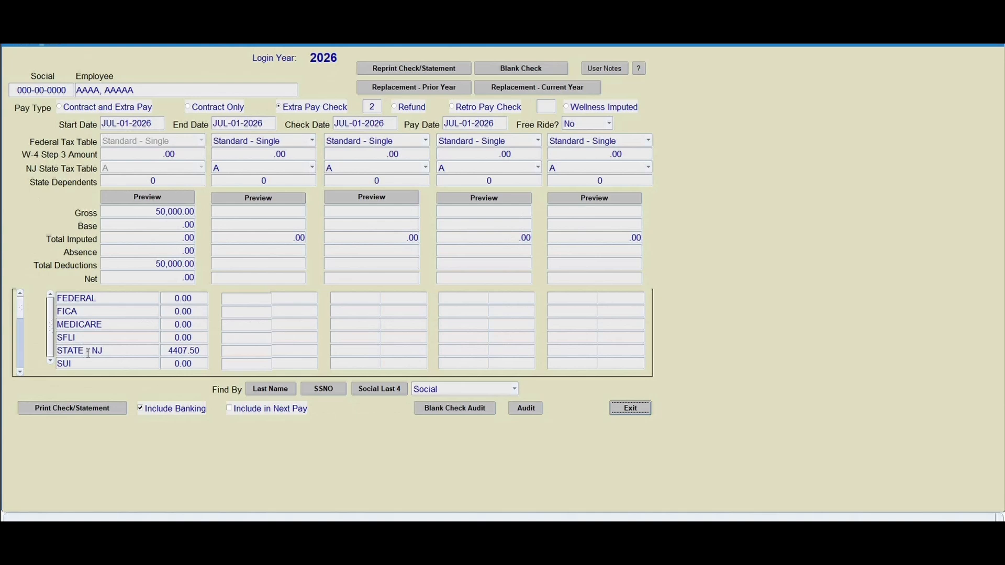
{"action": "left_click", "coordinate": [20, 372]}
{"action": "left_click", "coordinate": [20, 372]}
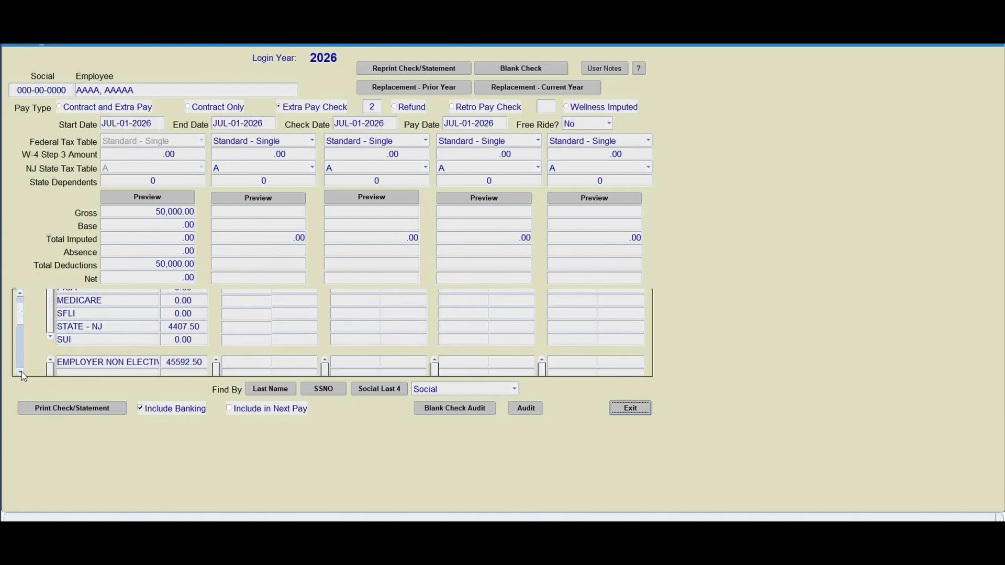
{"action": "left_click", "coordinate": [20, 372]}
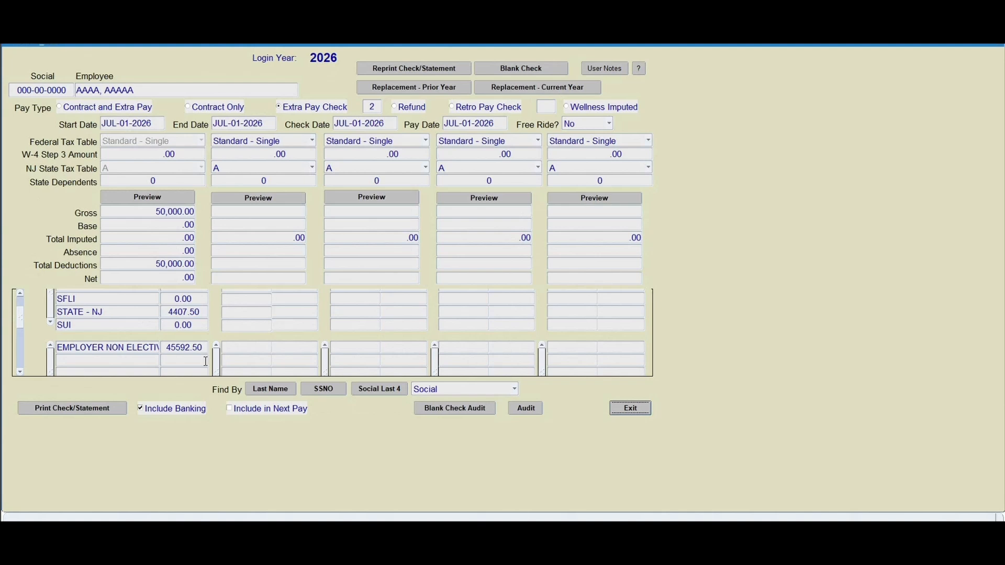
- Print the check/statement from the first preview and return to the employee record
{"action": "left_click", "coordinate": [111, 409]}
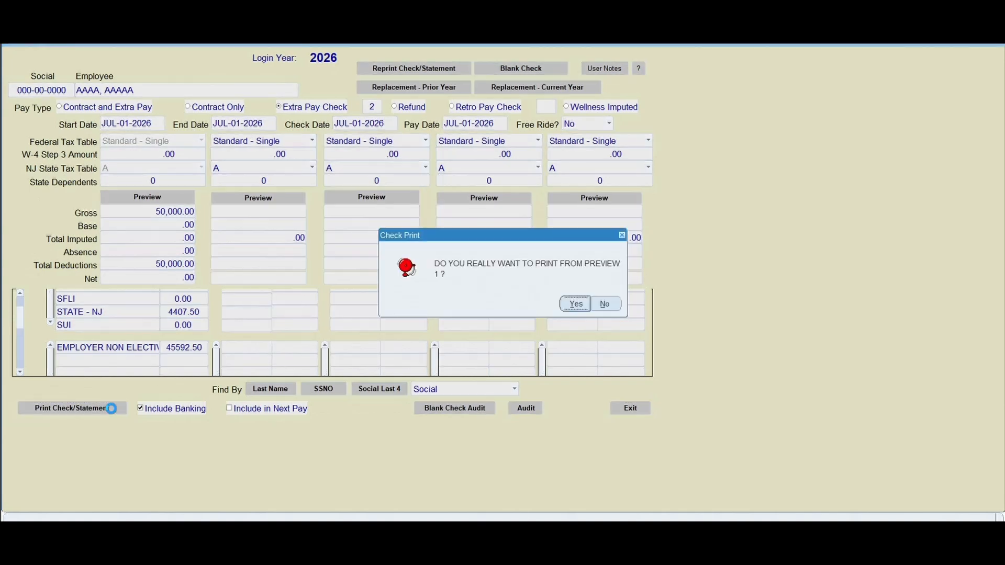
{"action": "left_click", "coordinate": [575, 304]}
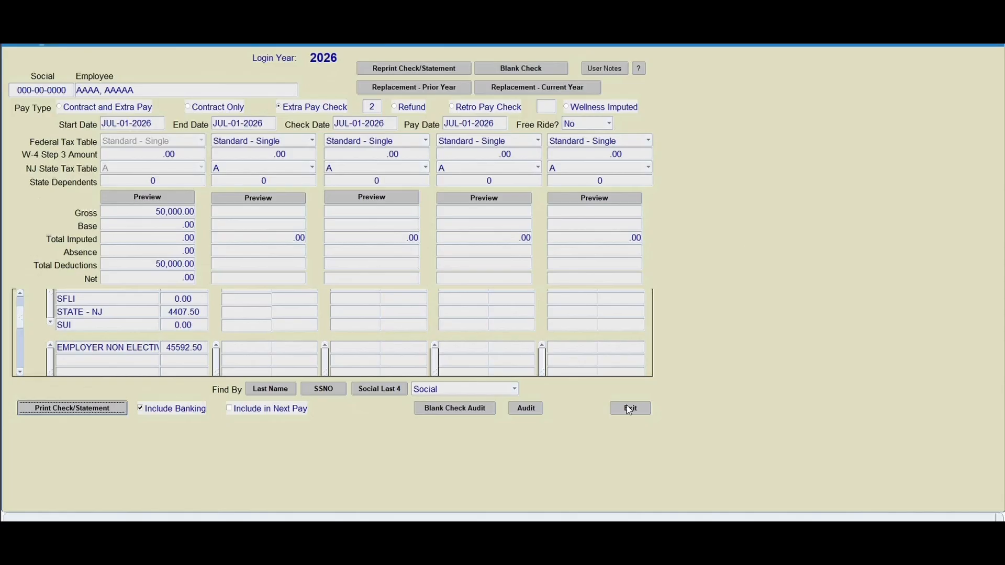
{"action": "left_click", "coordinate": [630, 408]}
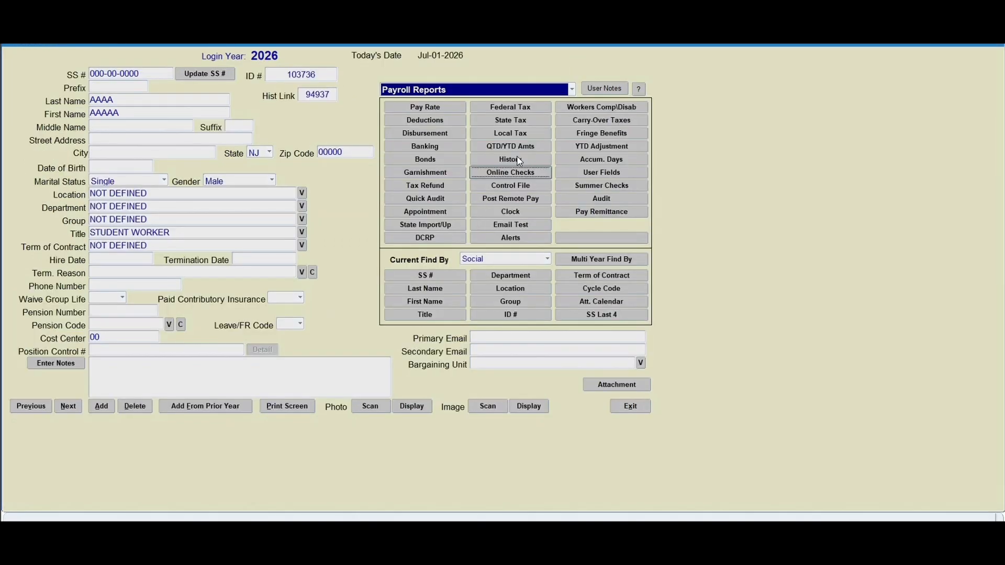
- Examine the deductions and taxes of the JUL-01-2026 hand check in the employee's payroll history, then leave the history
{"action": "left_click", "coordinate": [509, 160]}
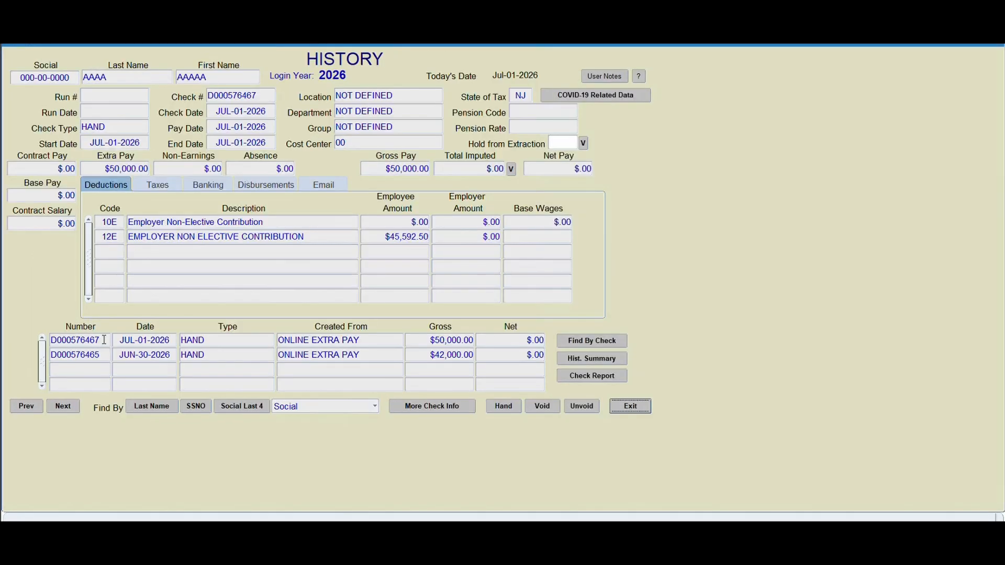
{"action": "left_click", "coordinate": [105, 339]}
{"action": "left_click", "coordinate": [163, 187]}
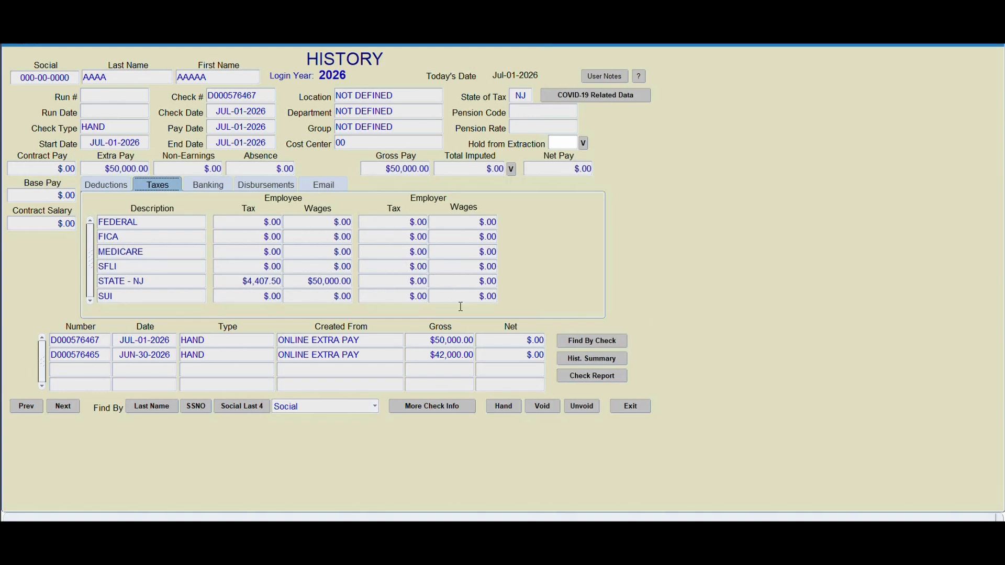
{"action": "left_click", "coordinate": [628, 411]}
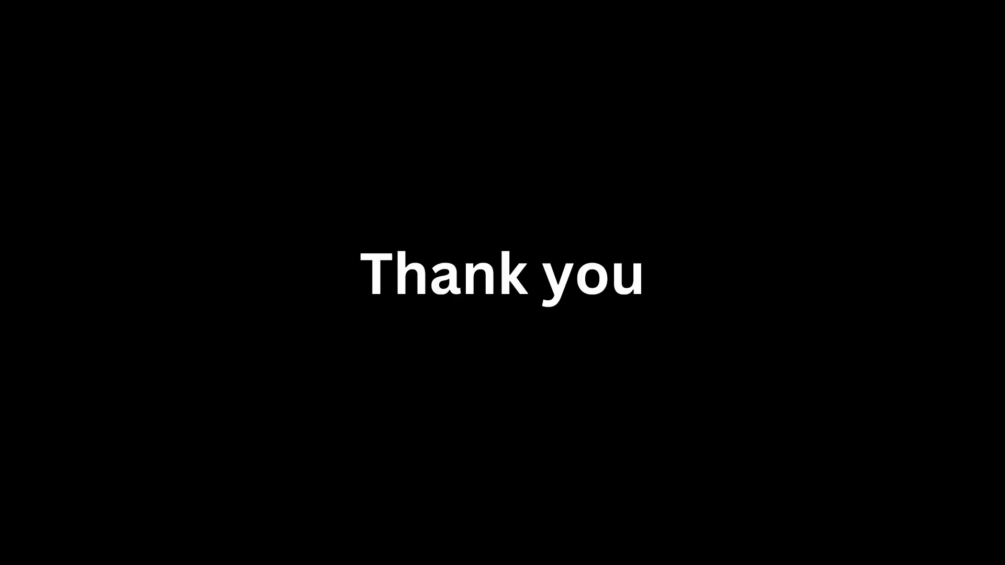